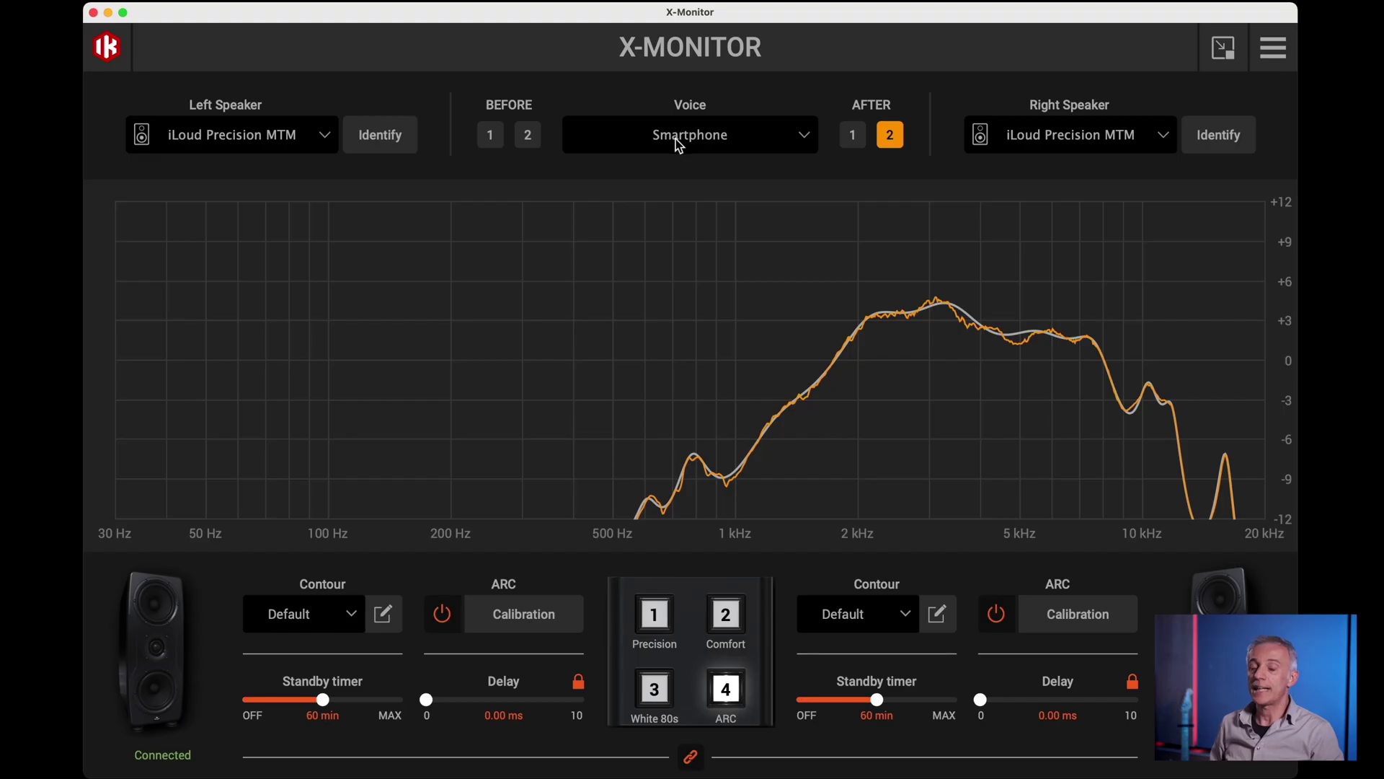
Step: Change the speakers' voice from Smartphone to Precision in the Voice list
left_click(679, 145)
left_click(676, 172)
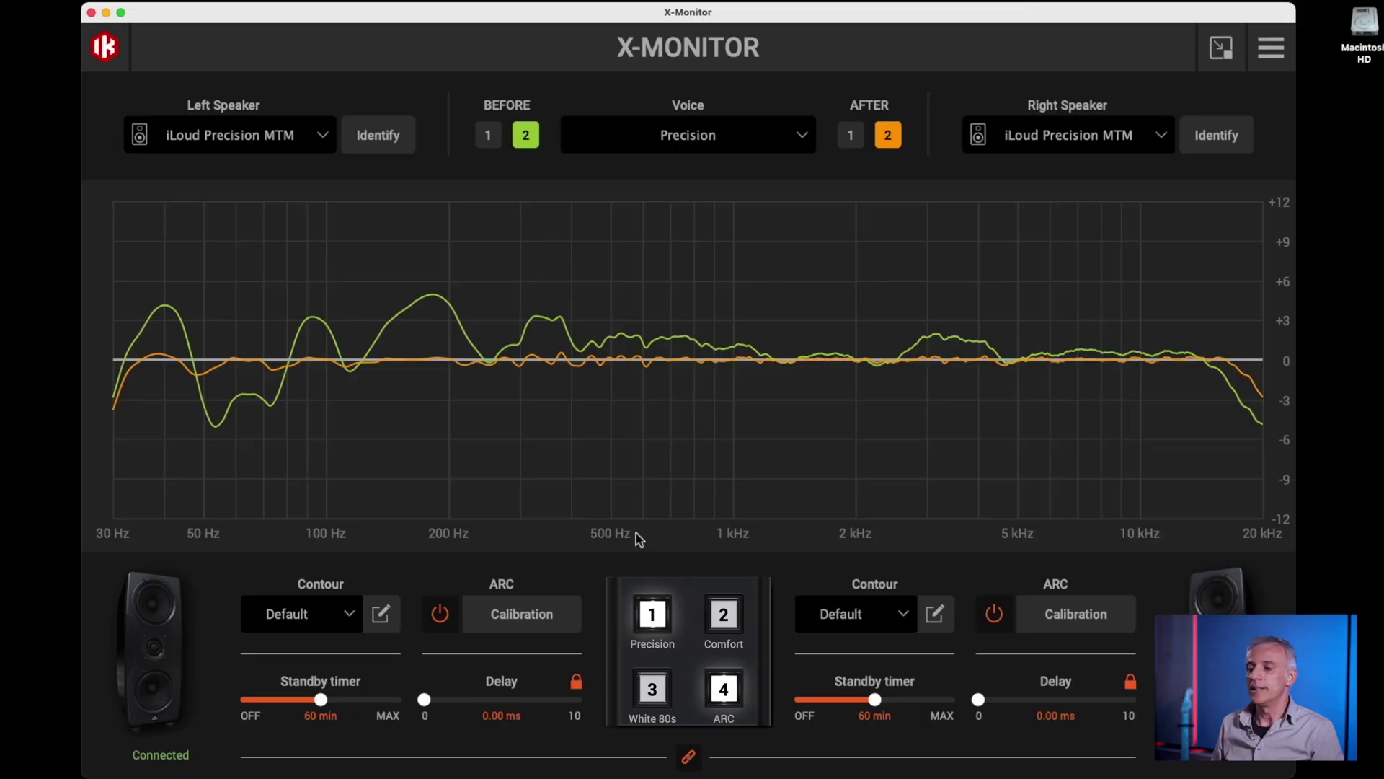
Step: Turn off the BEFORE 2 comparison curve and show the right speaker's Contour EQ editor
left_click(935, 615)
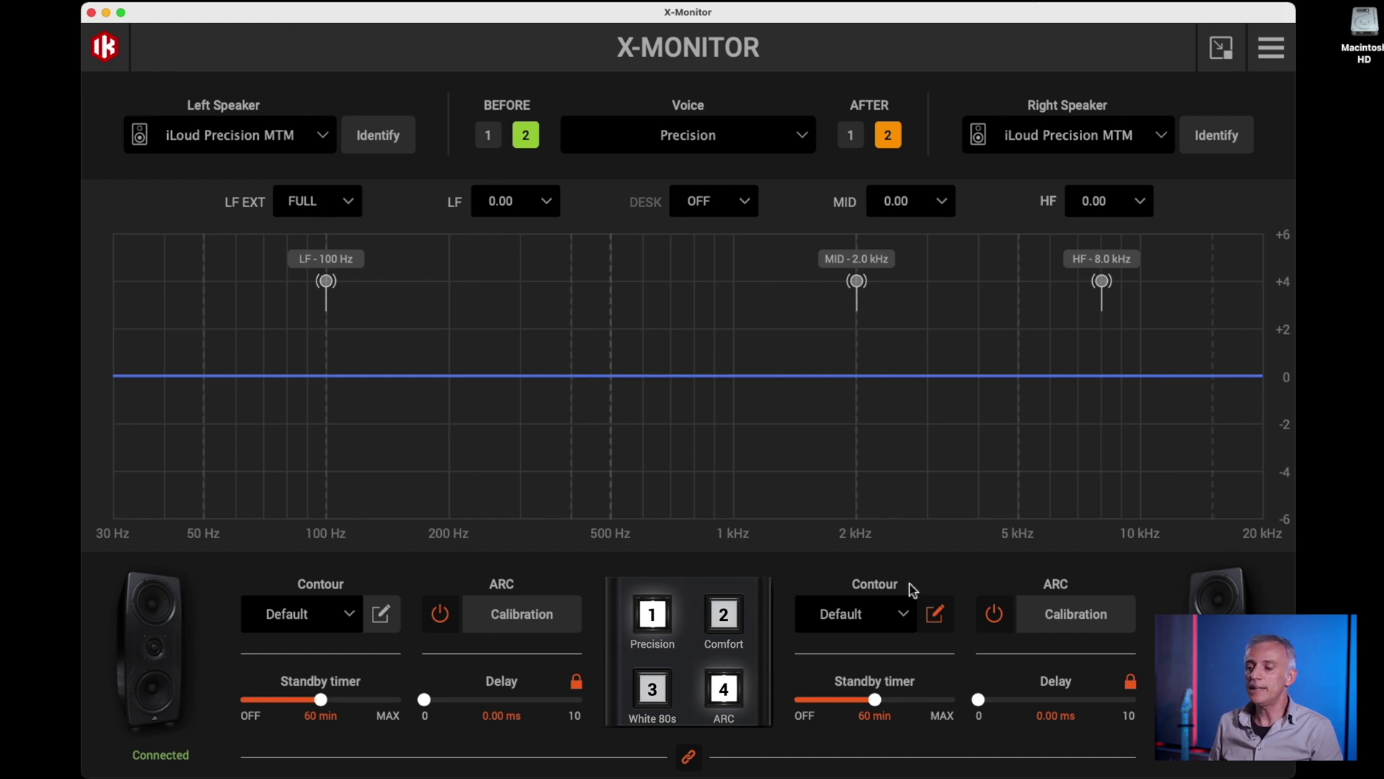
left_click(935, 613)
left_click(526, 136)
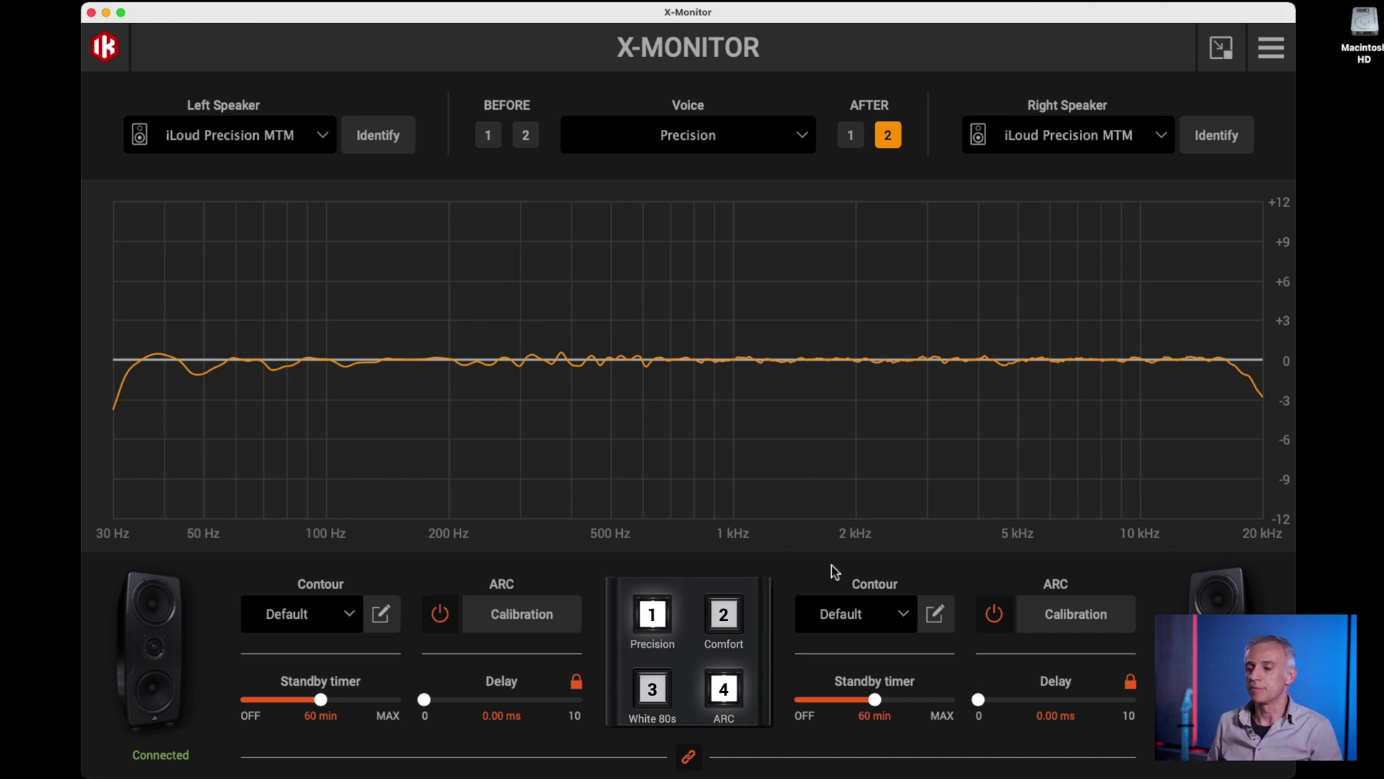
left_click(935, 616)
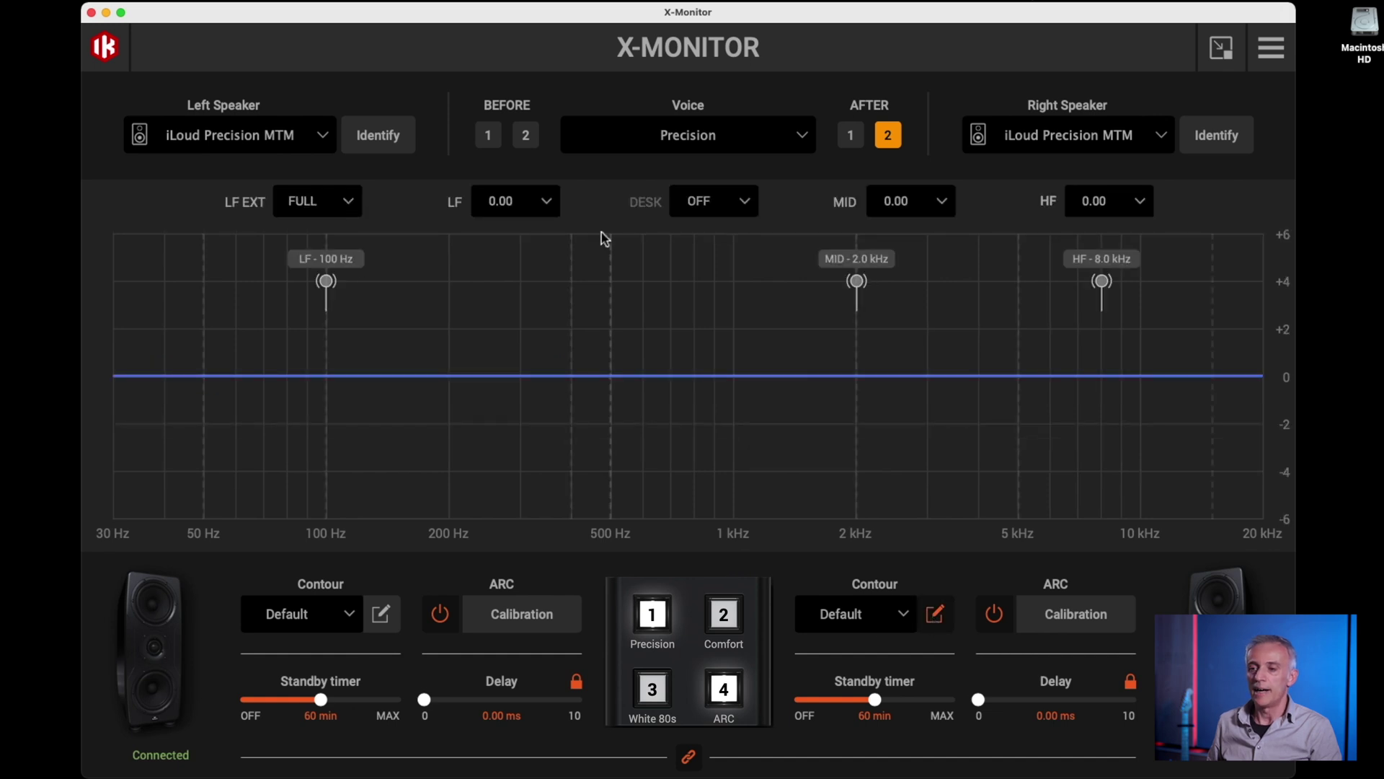
Step: Give the contour a 1.50 LF boost with its corner near 185 Hz, then return to the response graph
left_click(544, 209)
left_click(533, 313)
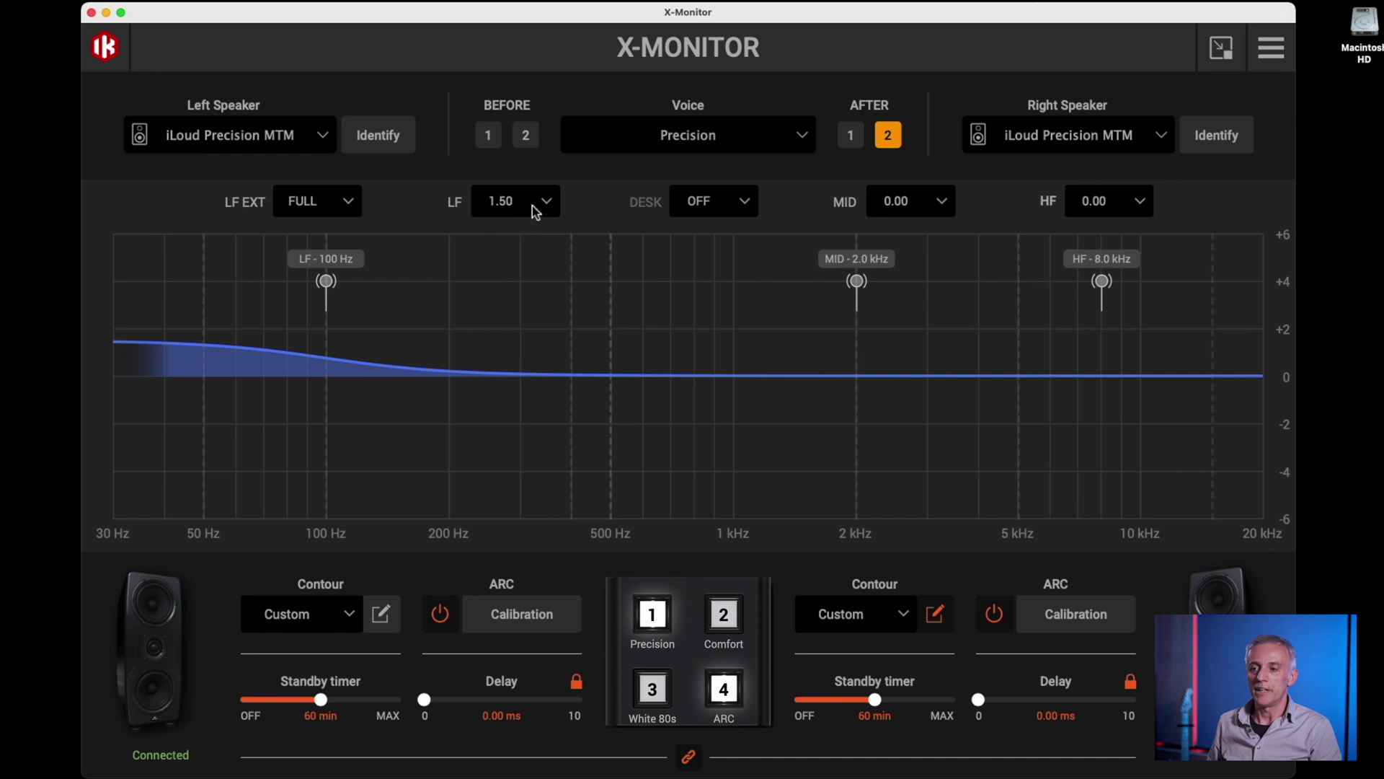
left_click(535, 212)
left_click(521, 317)
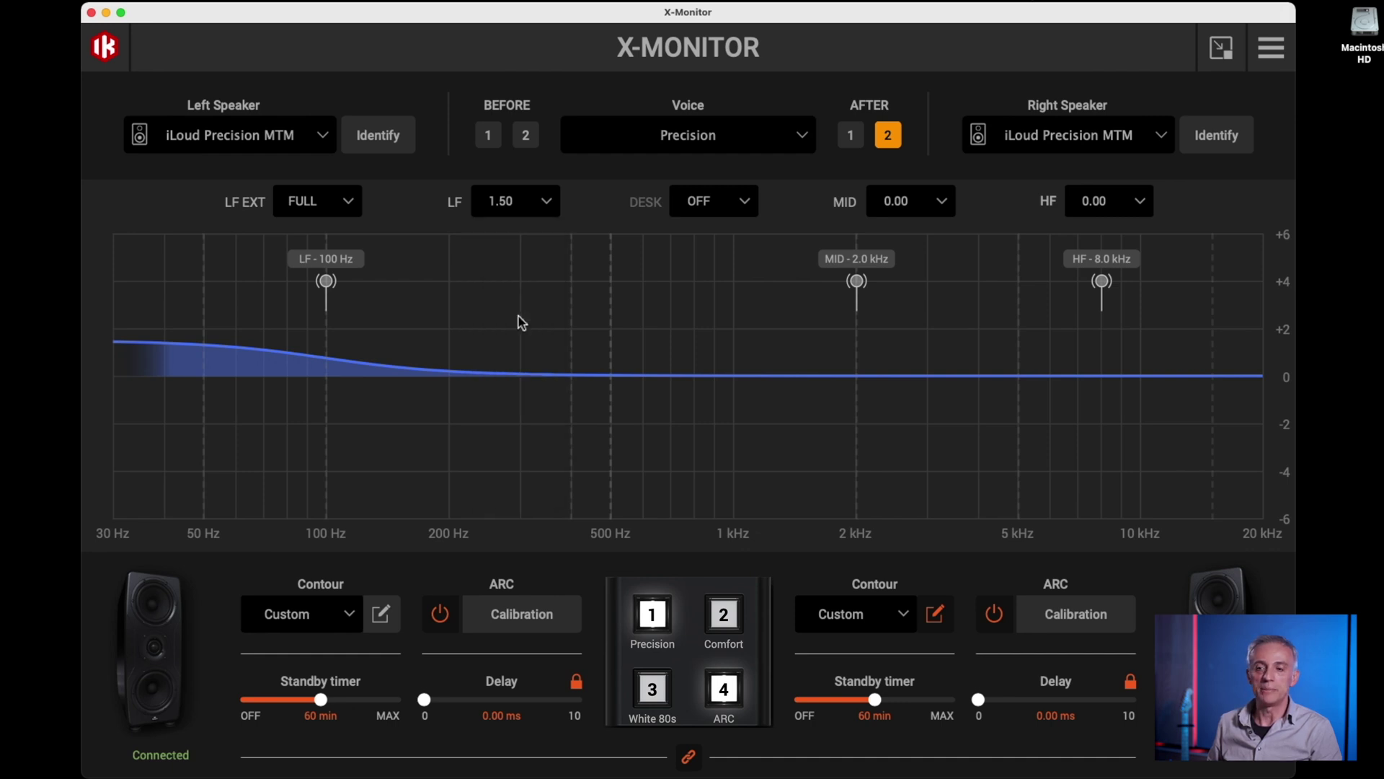
left_click_drag(328, 282, 438, 289)
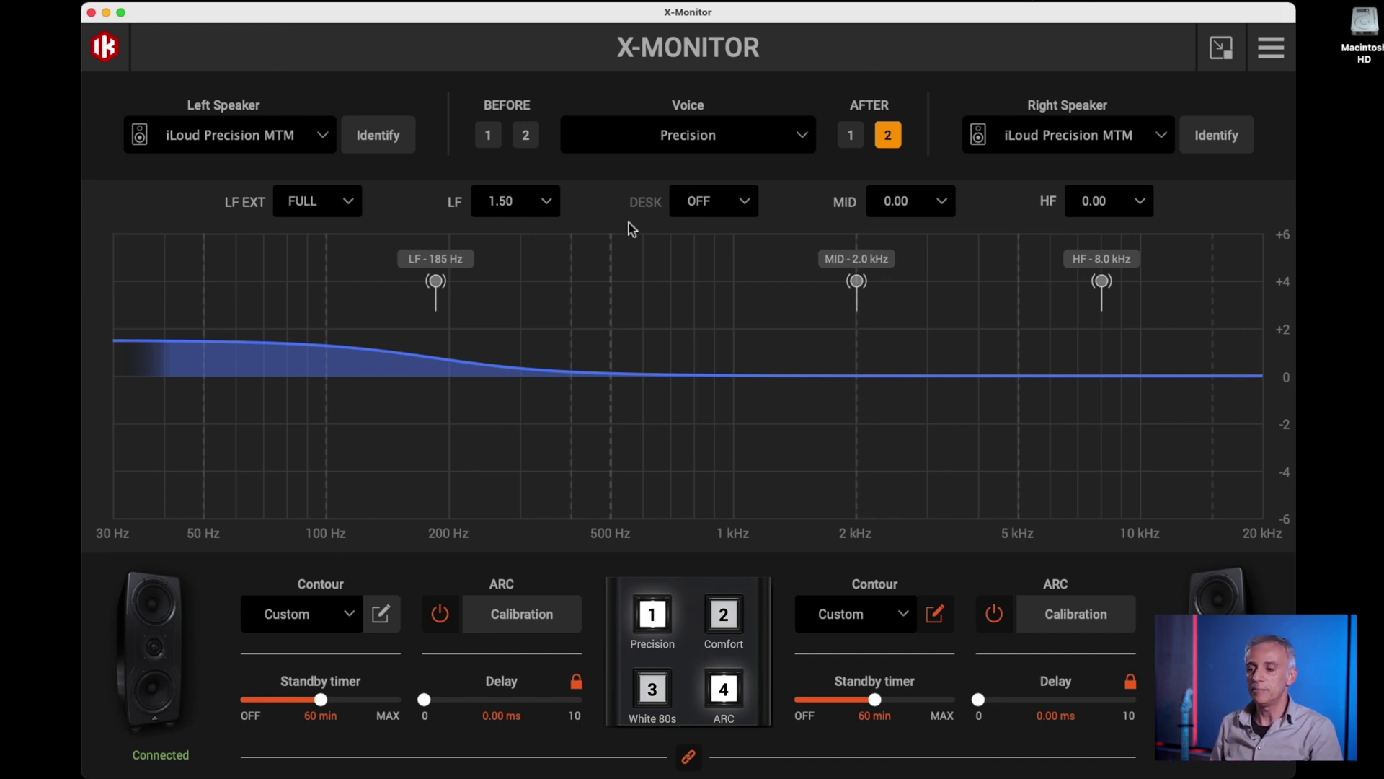
left_click(938, 619)
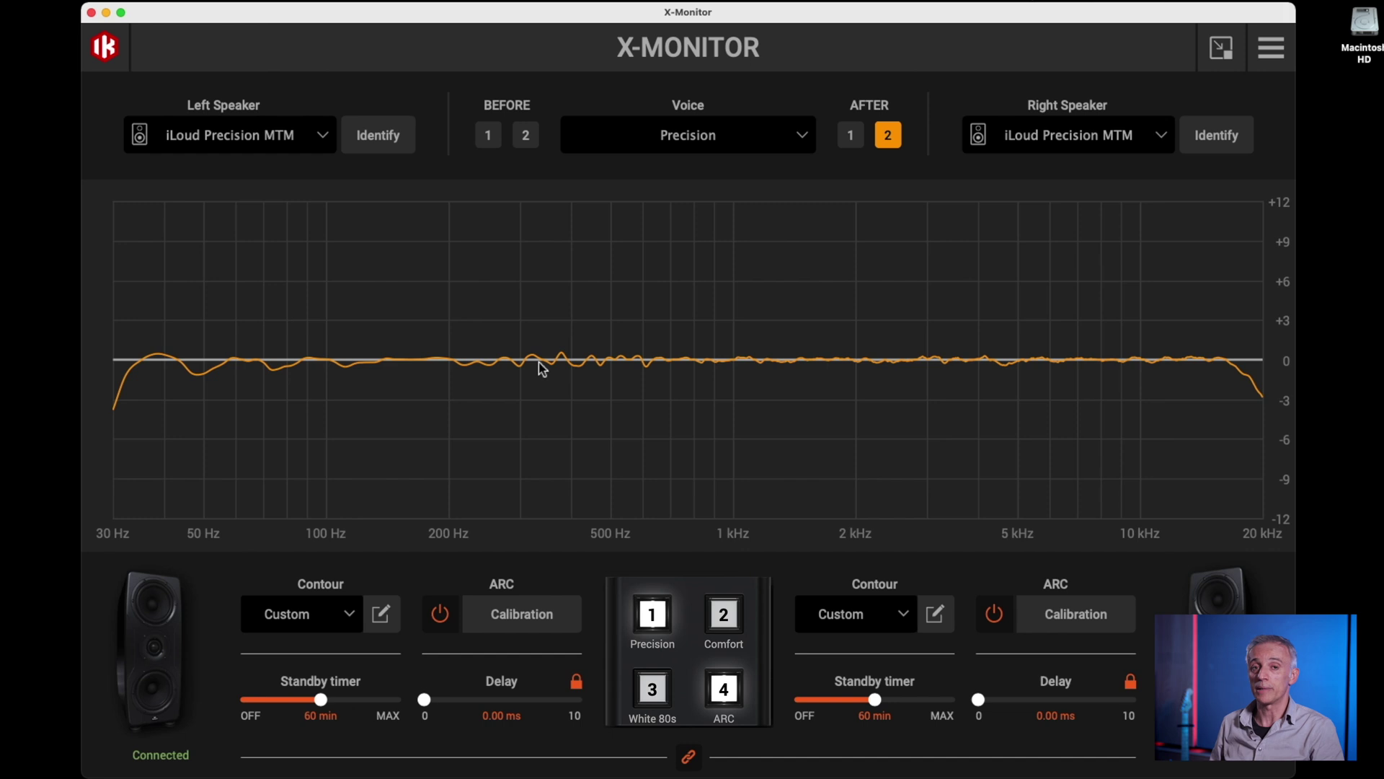
Step: Bring back the right speaker's Contour EQ editor, with LF gain at 0.00
left_click(935, 613)
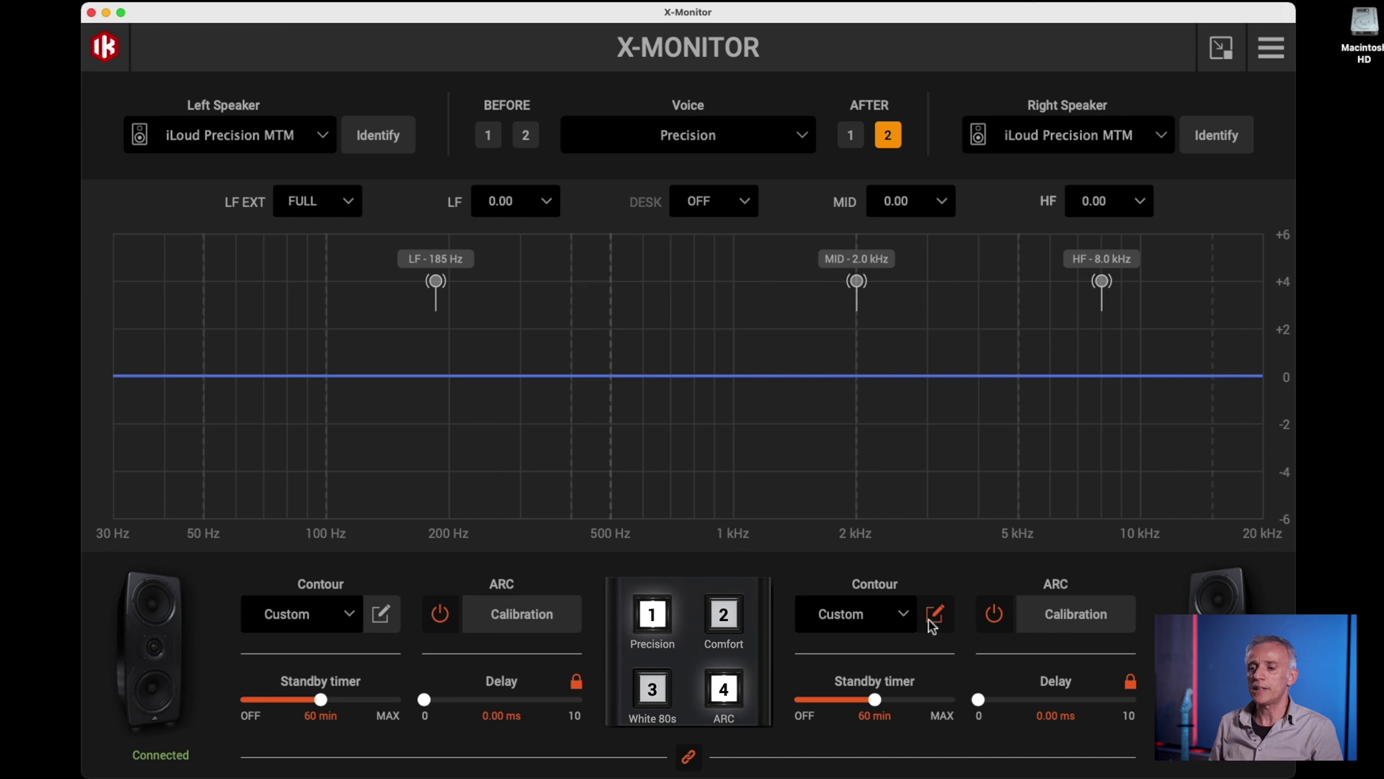
Step: Add a -2.50 desk dip centred near 360 Hz and move the LF corner down to 140 Hz
left_click(934, 618)
left_click(935, 617)
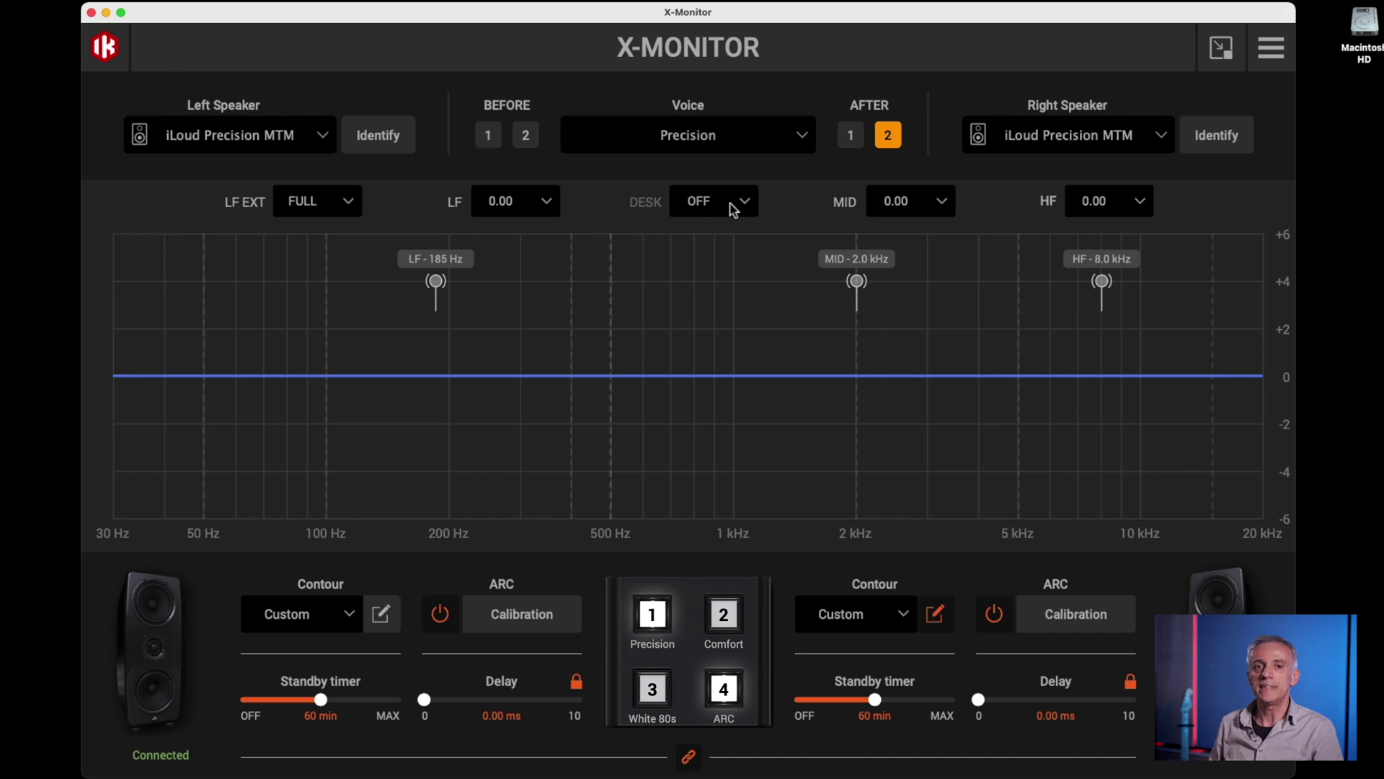
left_click(701, 207)
left_click(705, 256)
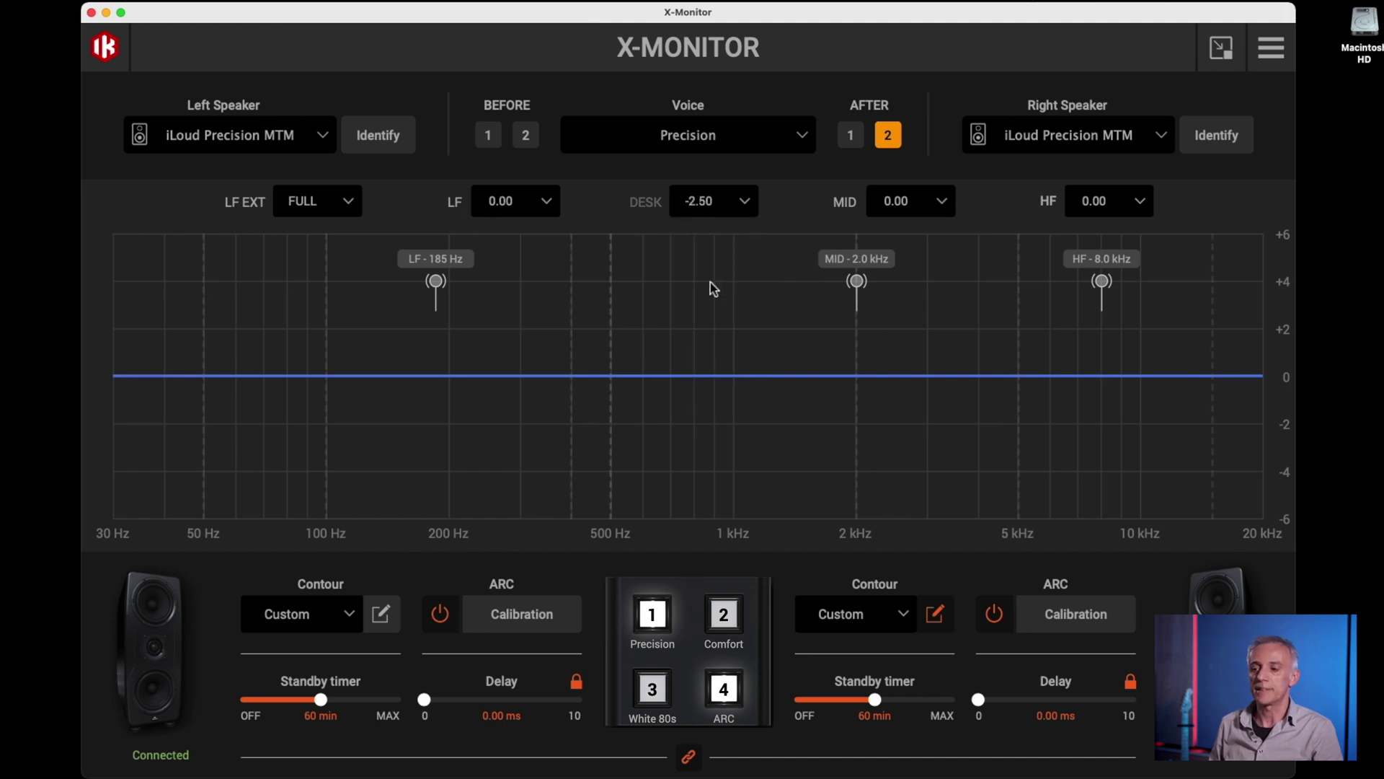
left_click_drag(435, 282, 561, 286)
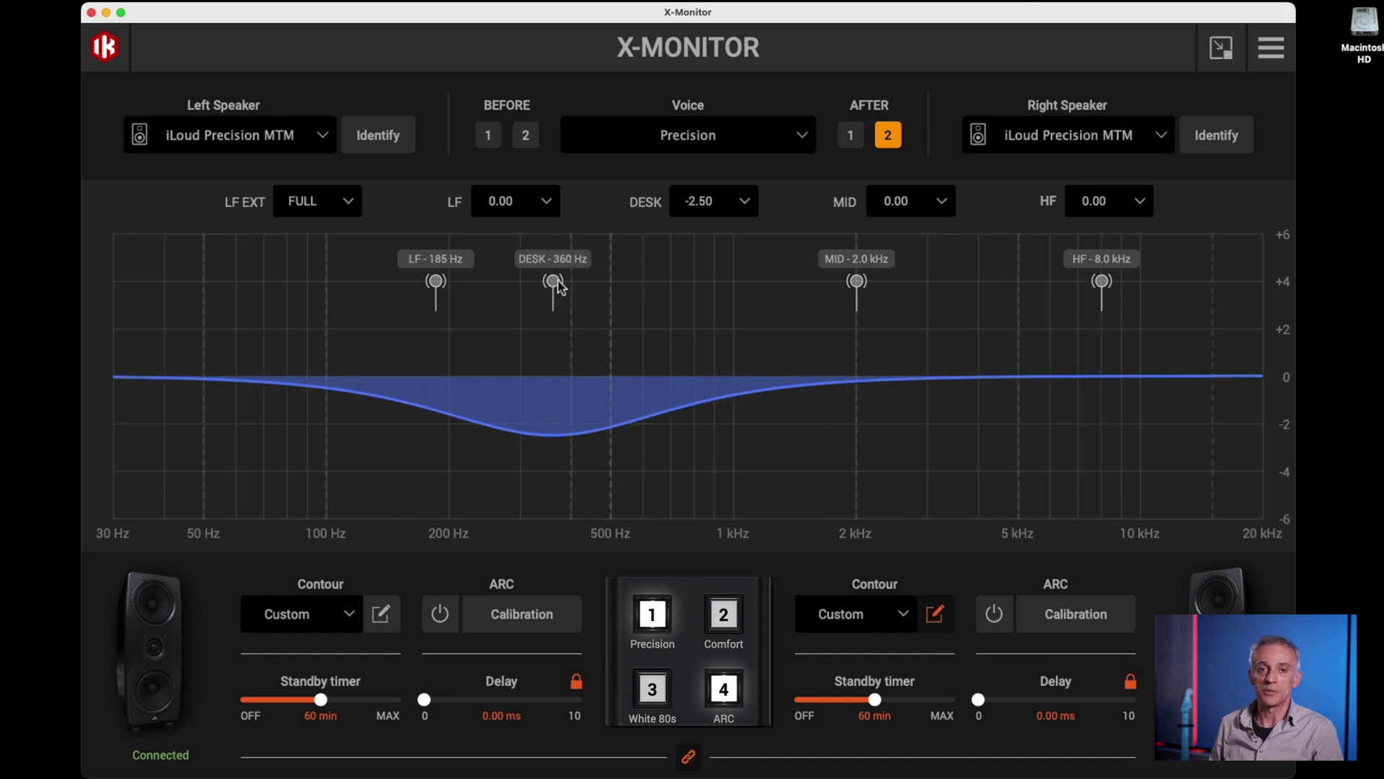
left_click_drag(436, 282, 388, 283)
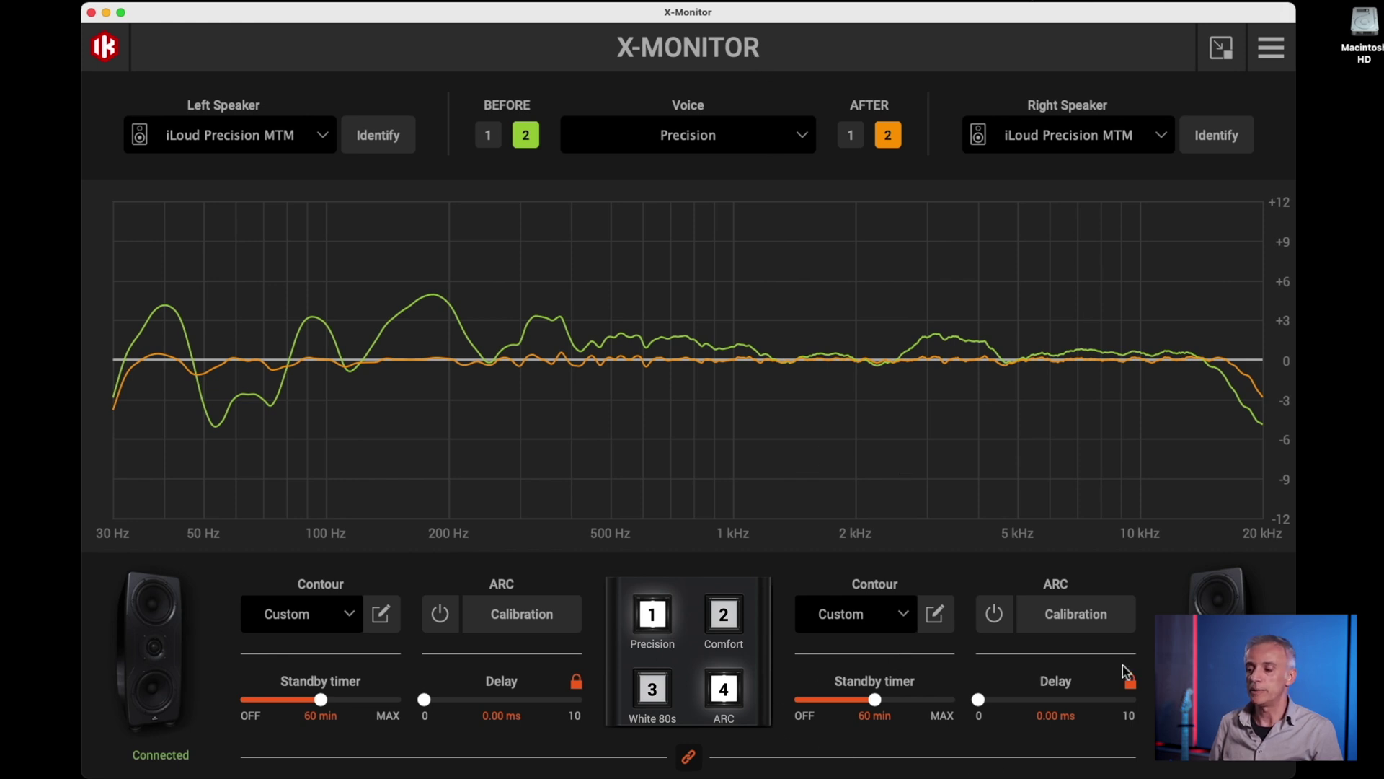
Step: Set the standby timer to 30 min and start adjusting the speaker delay
left_click(864, 716)
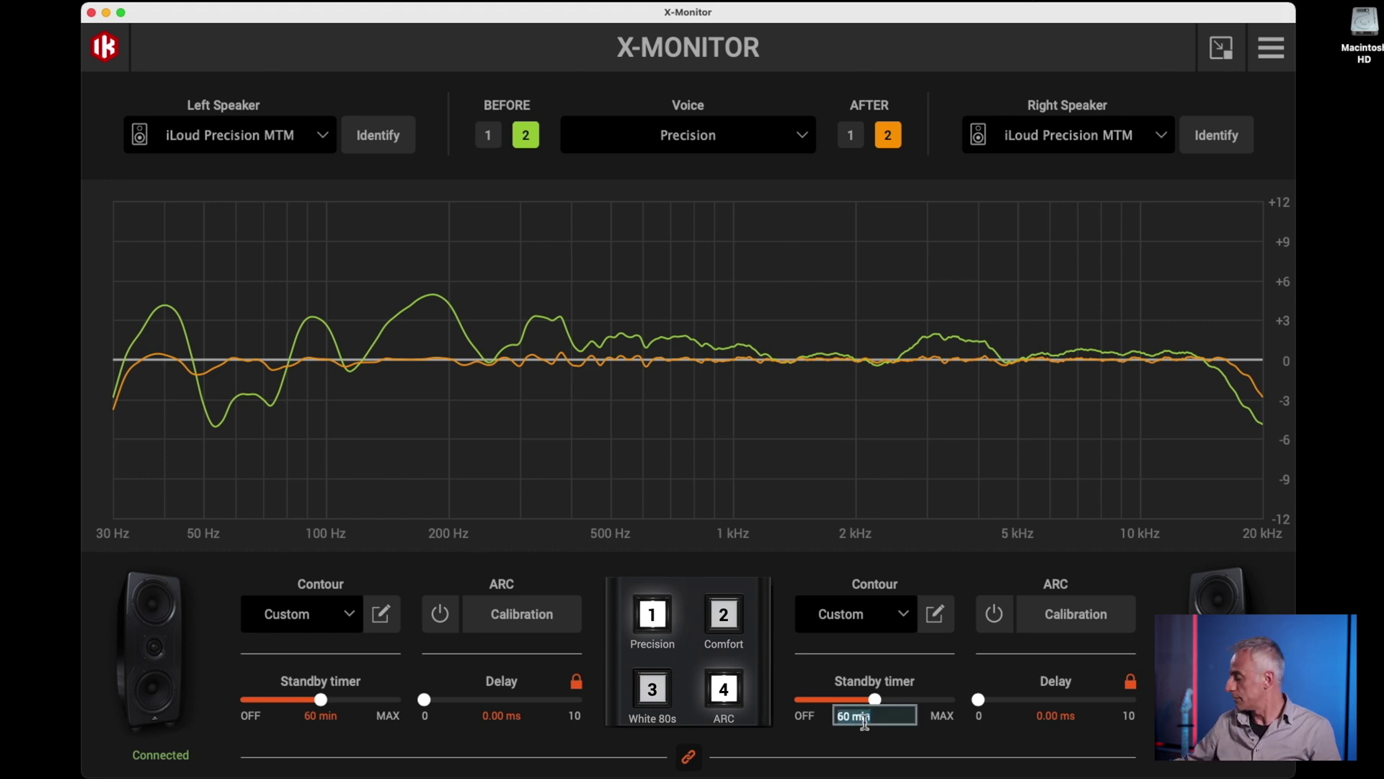
type("30")
key("Return")
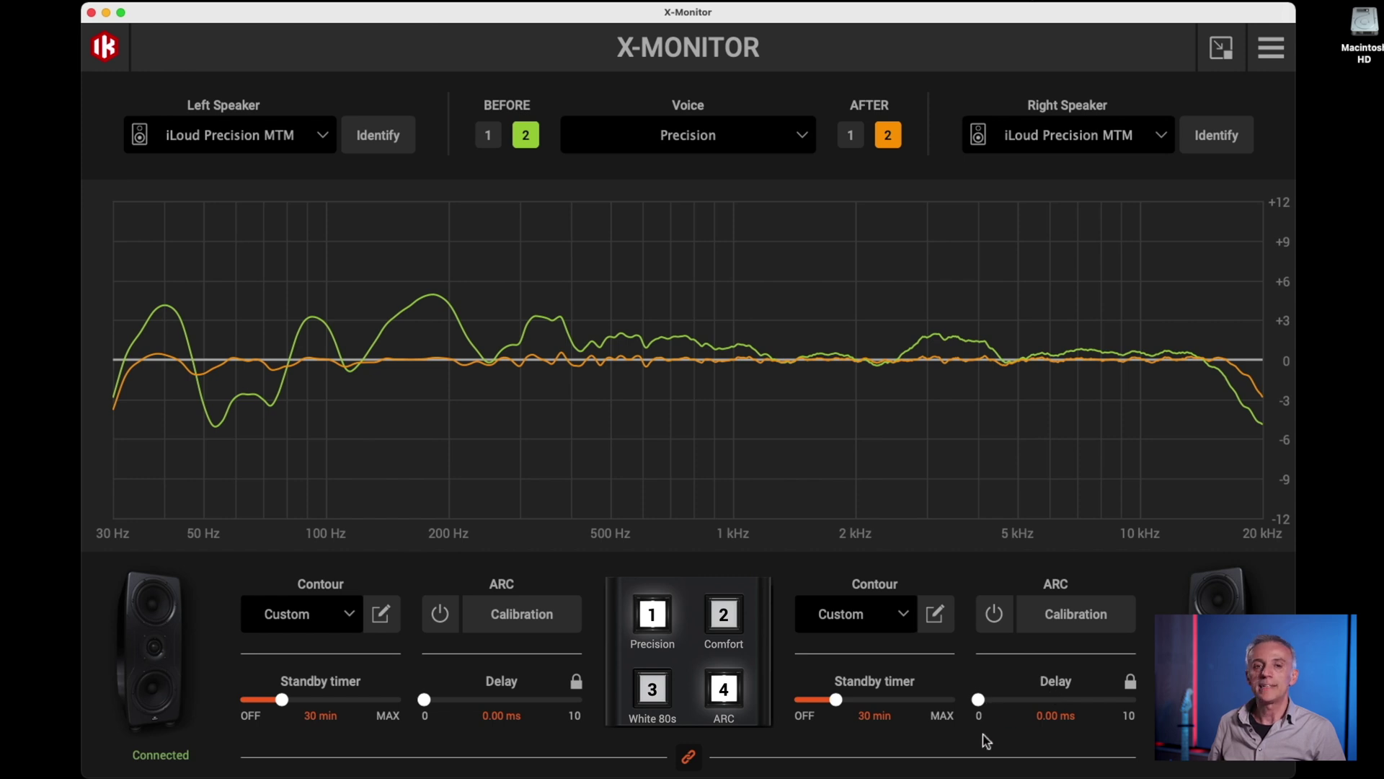
mouse_move(978, 700)
left_mouse_down()
mouse_move(1139, 704)
mouse_move(978, 706)
left_mouse_up()
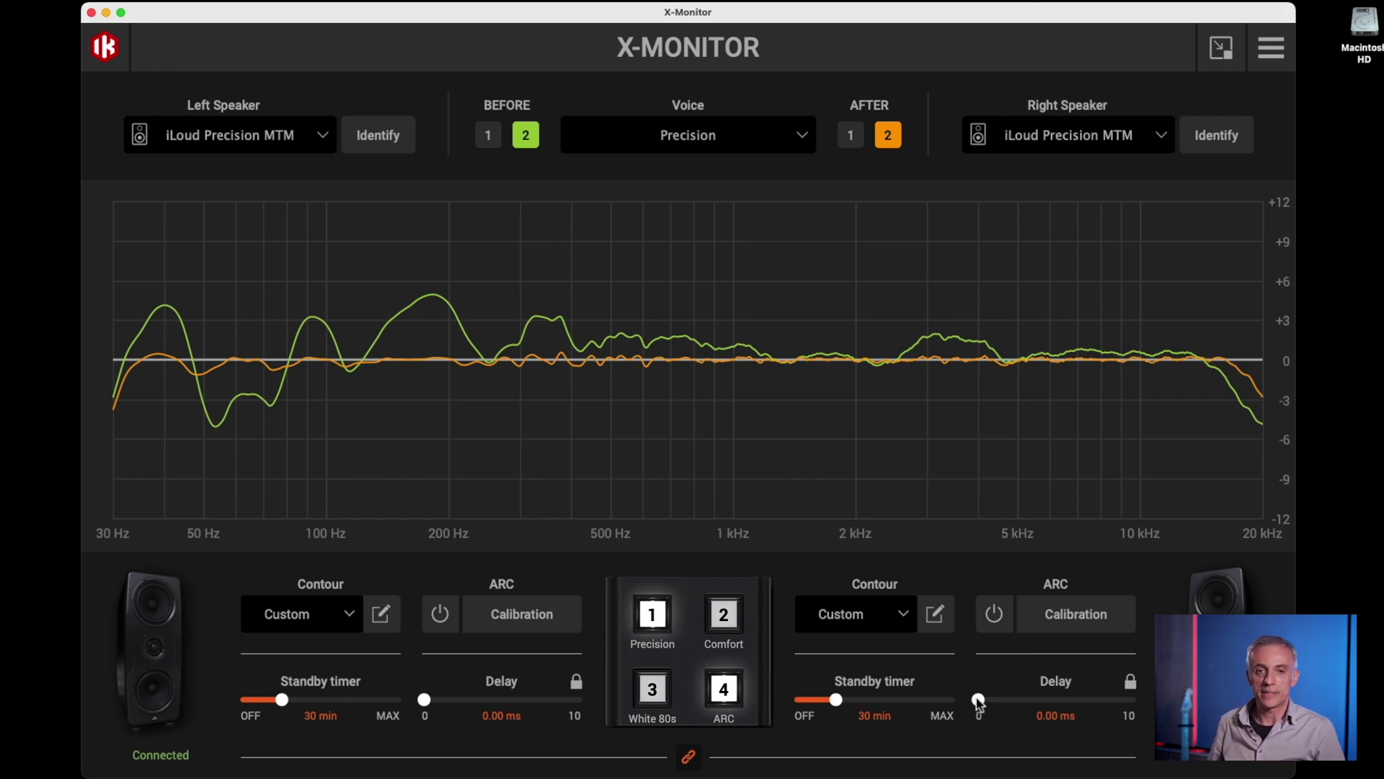
Step: Try a 1.67 ms speaker delay, reset it to 0.00 ms, then edit the left speaker's contour
left_click_drag(978, 697, 1004, 702)
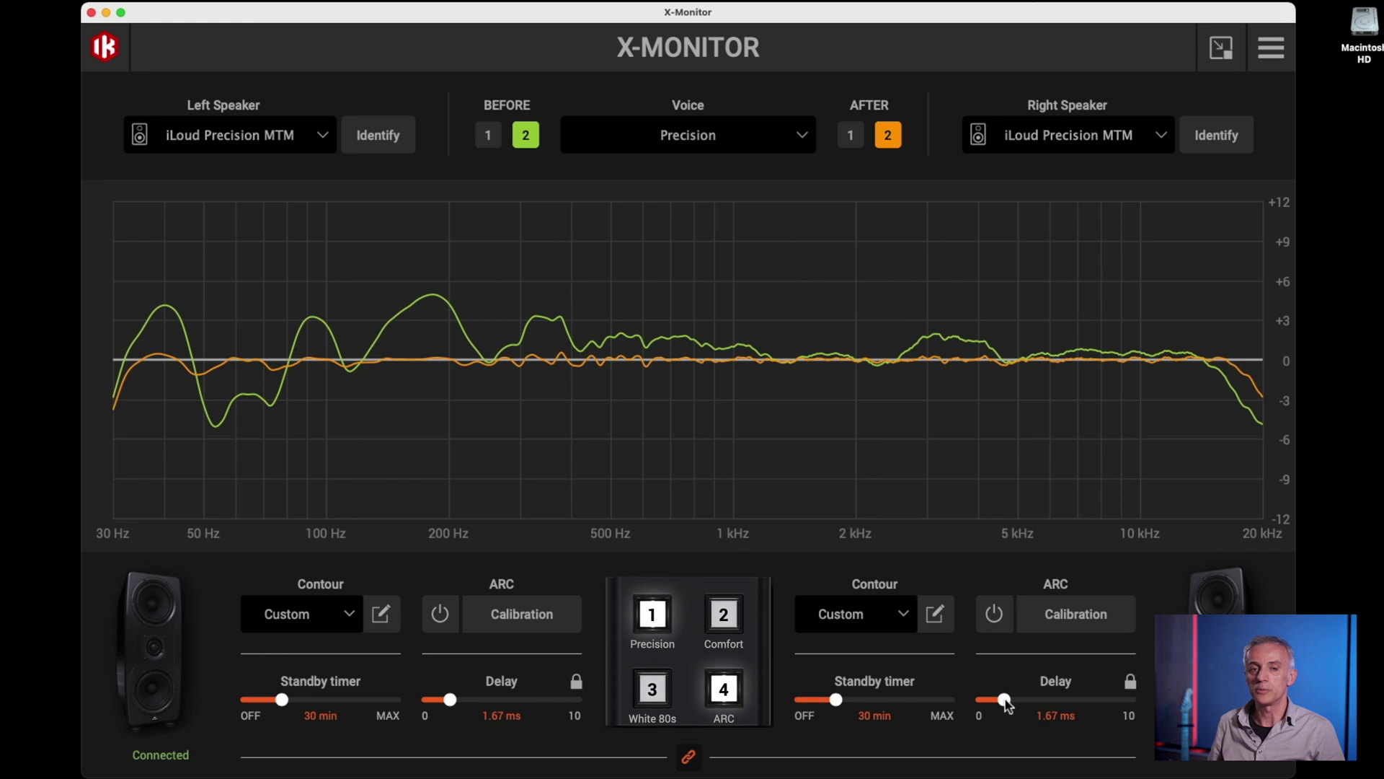
left_click_drag(1006, 703, 935, 704)
left_click(380, 614)
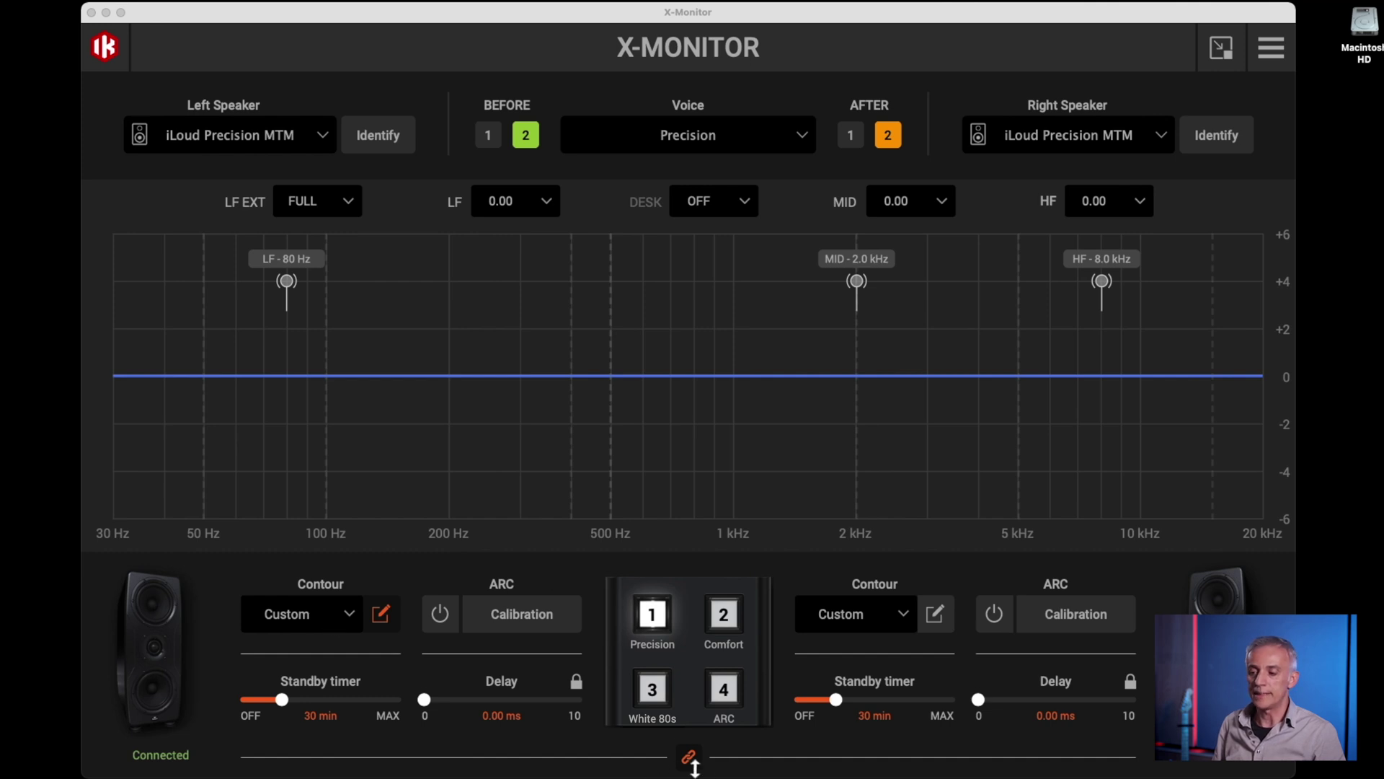
Step: Unlink the speakers, boost the left LF by 2.50, and open the right speaker's HF gain choices
left_click(689, 760)
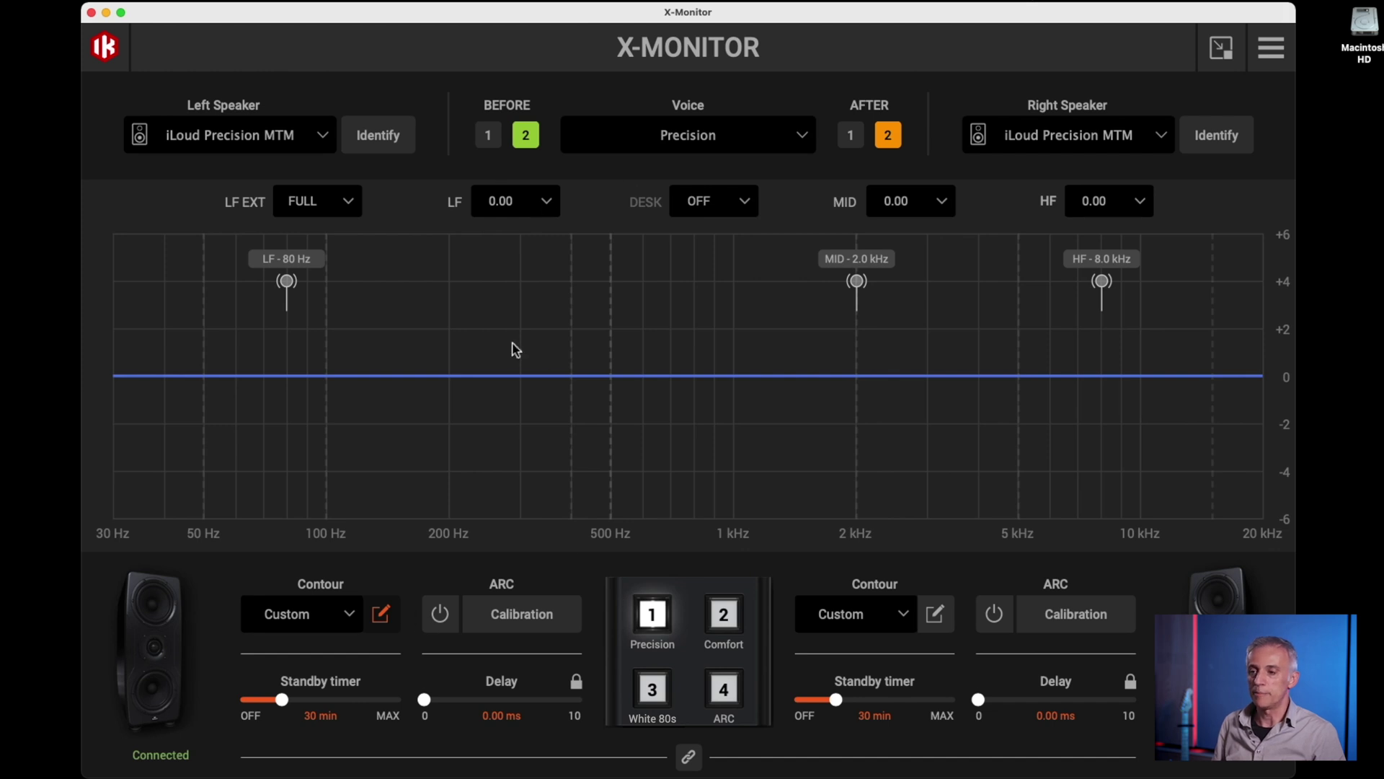
left_click(556, 204)
left_click(512, 297)
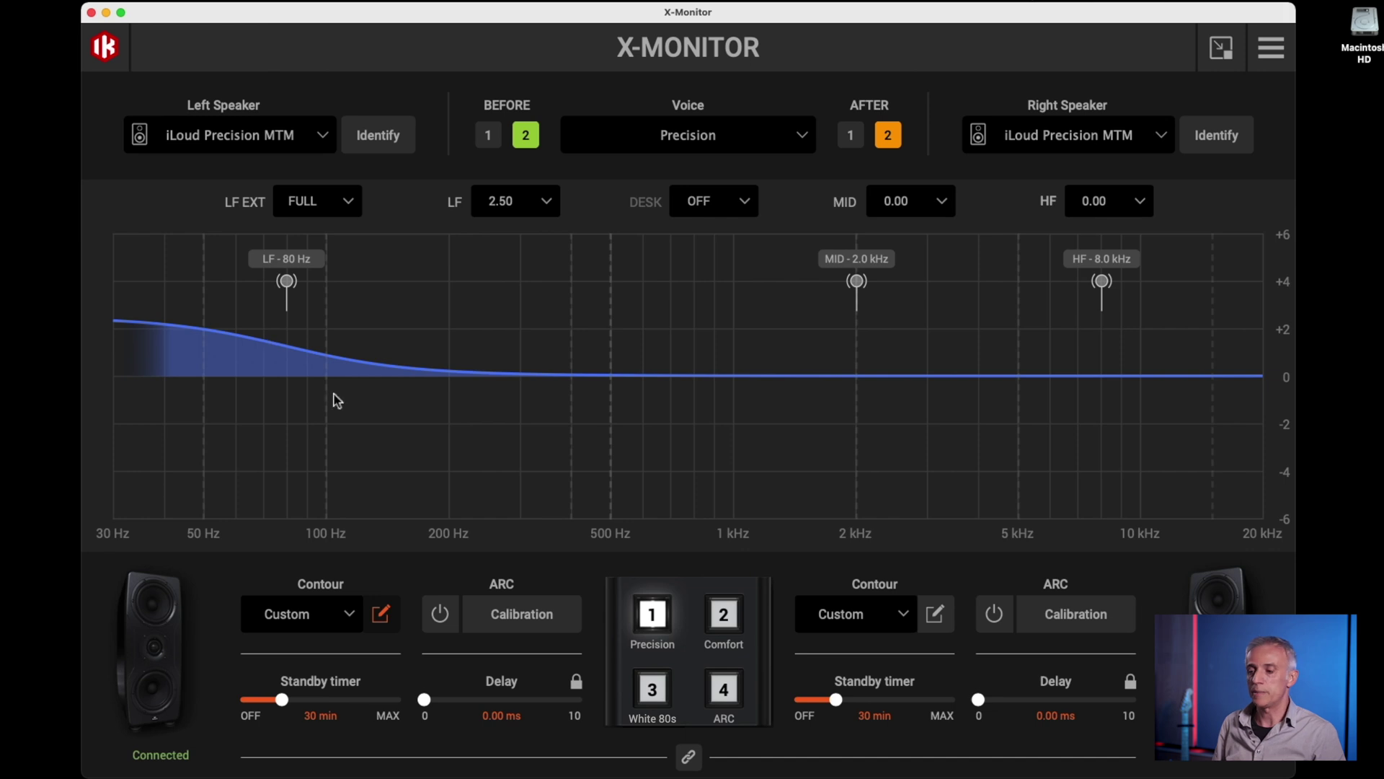
left_click(935, 612)
left_click(1095, 209)
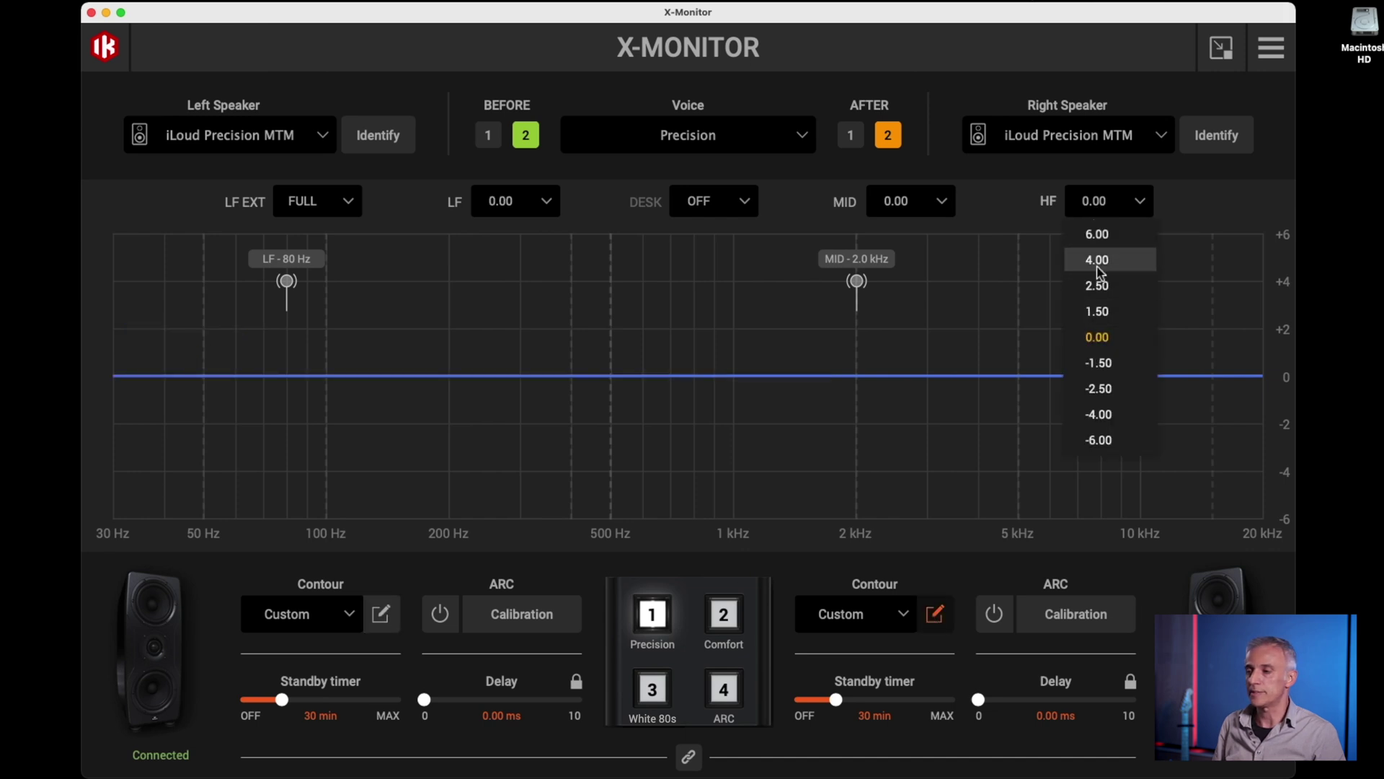